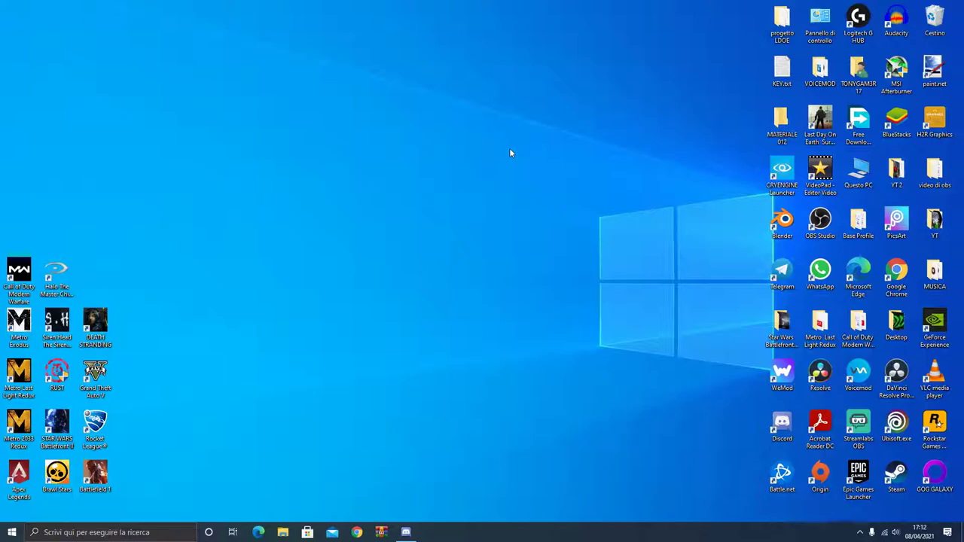
Open This PC in File Explorer to display the connected drives.
click(283, 533)
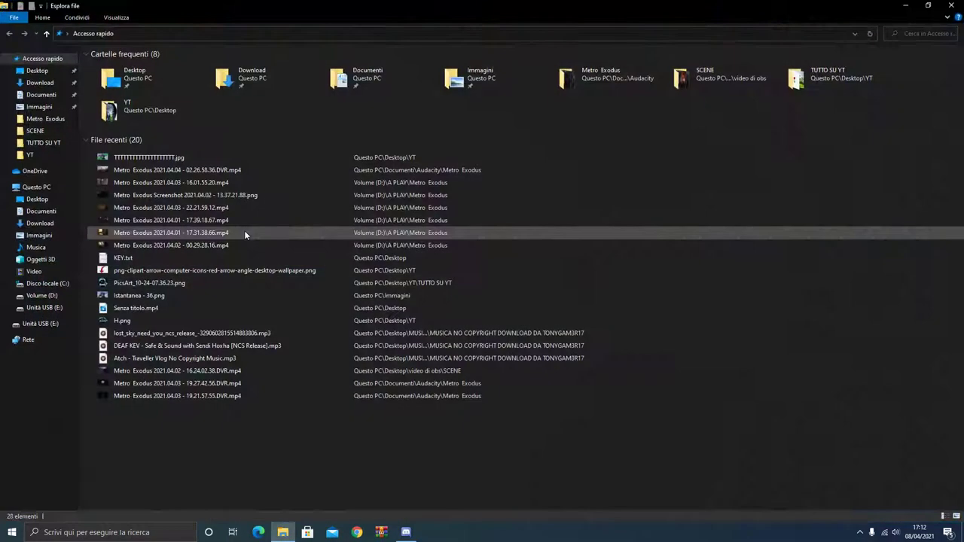
click(42, 188)
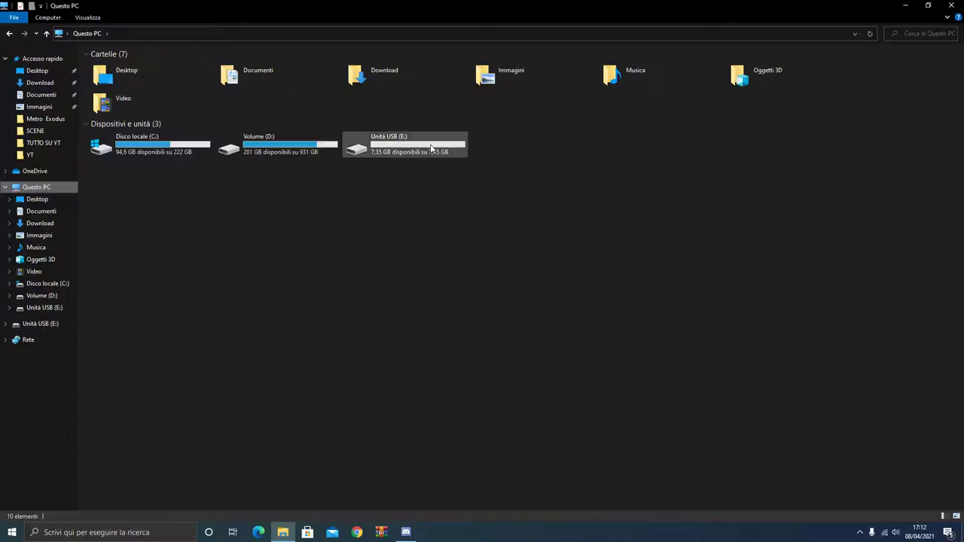
right_click(427, 146)
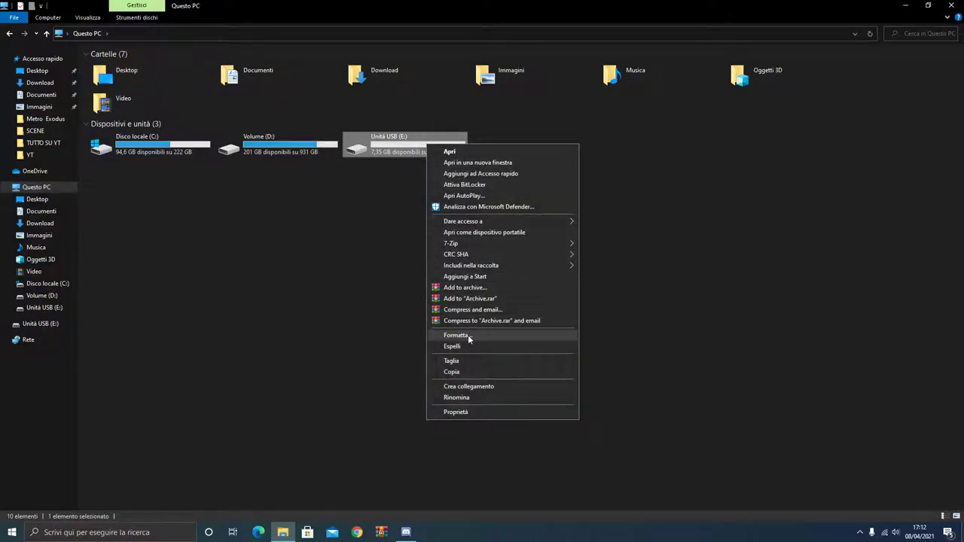
click(319, 329)
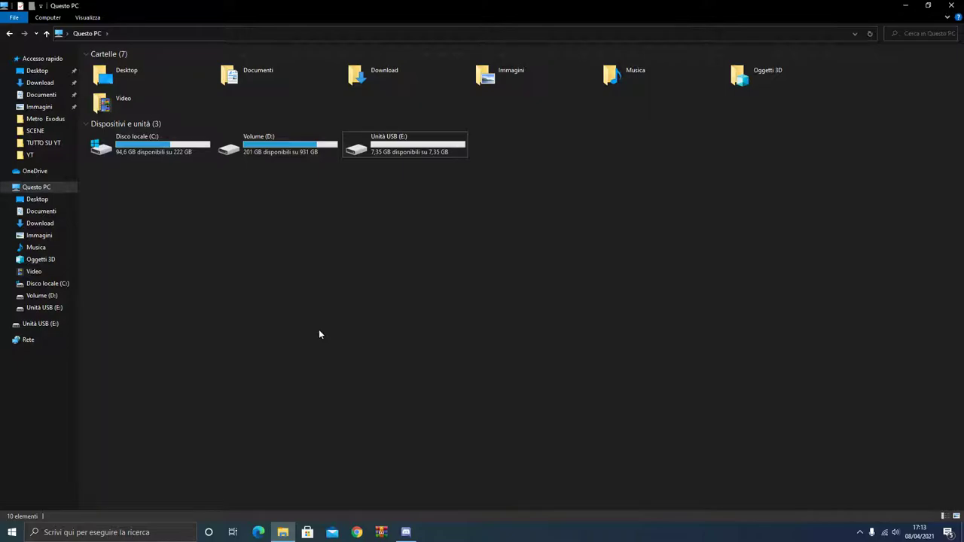
Try to quick-format the USB drive (E:) as FAT32 with a 4096-byte allocation unit, and dismiss the resulting dialogs.
right_click(393, 146)
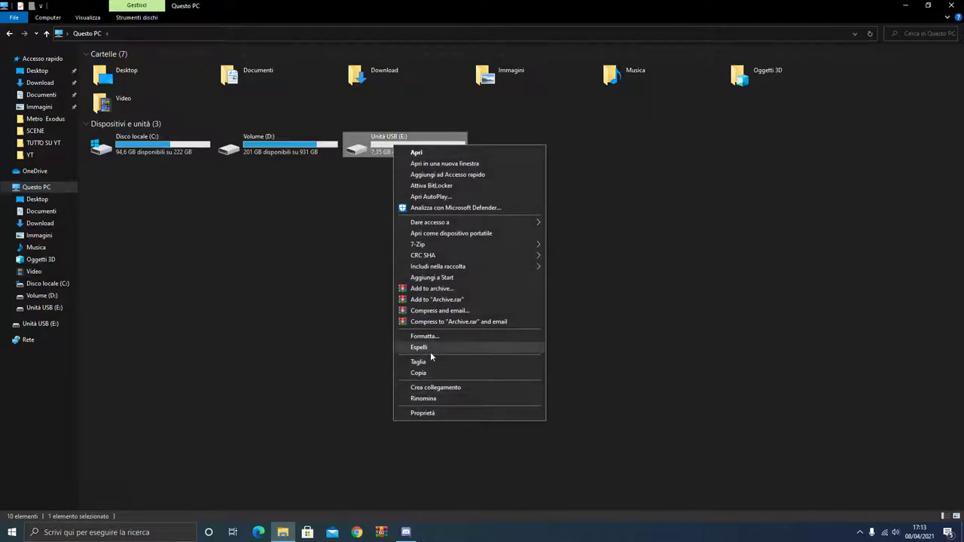
click(419, 336)
click(107, 312)
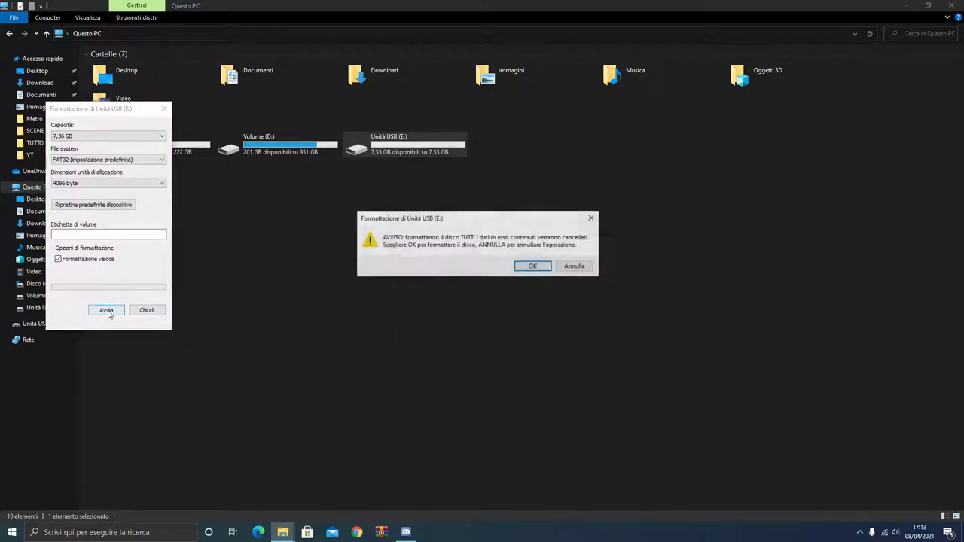
click(533, 267)
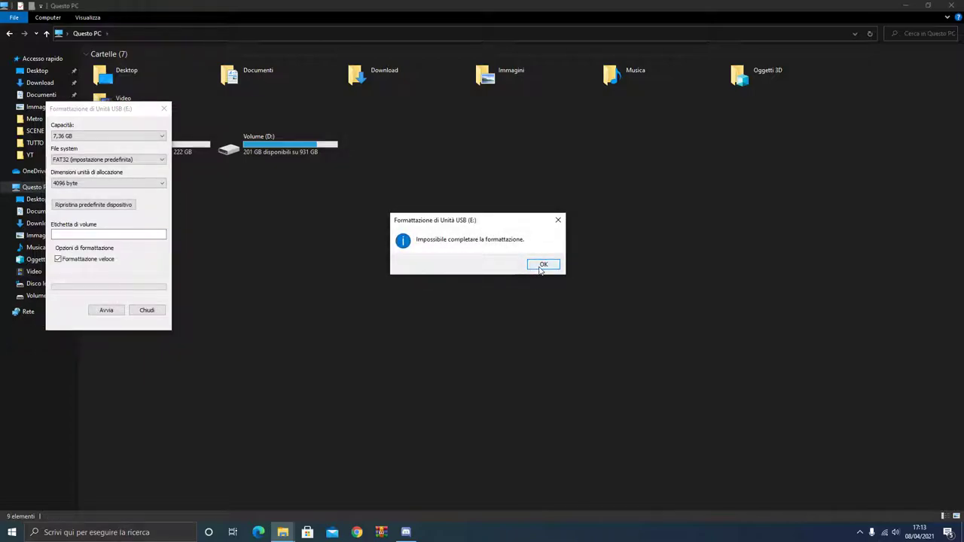
click(542, 266)
click(147, 310)
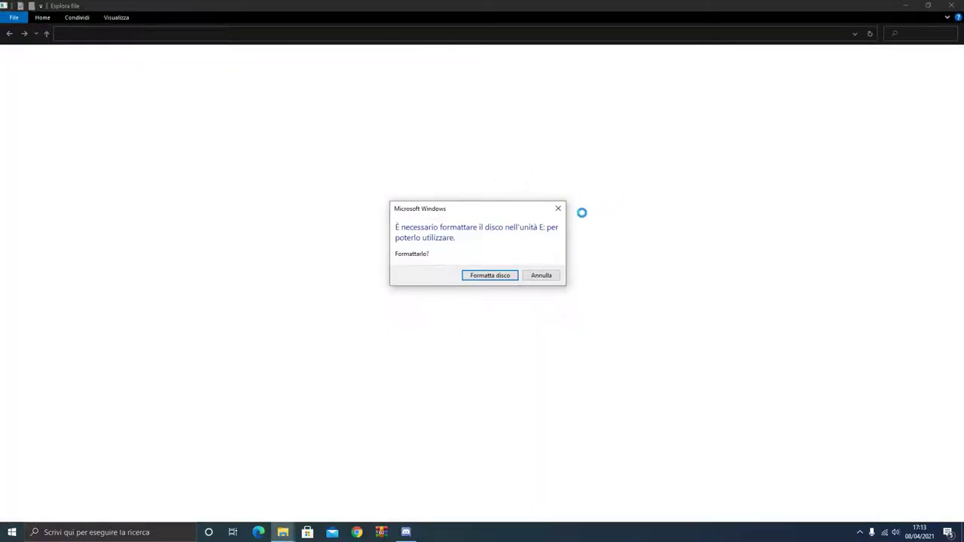
click(560, 211)
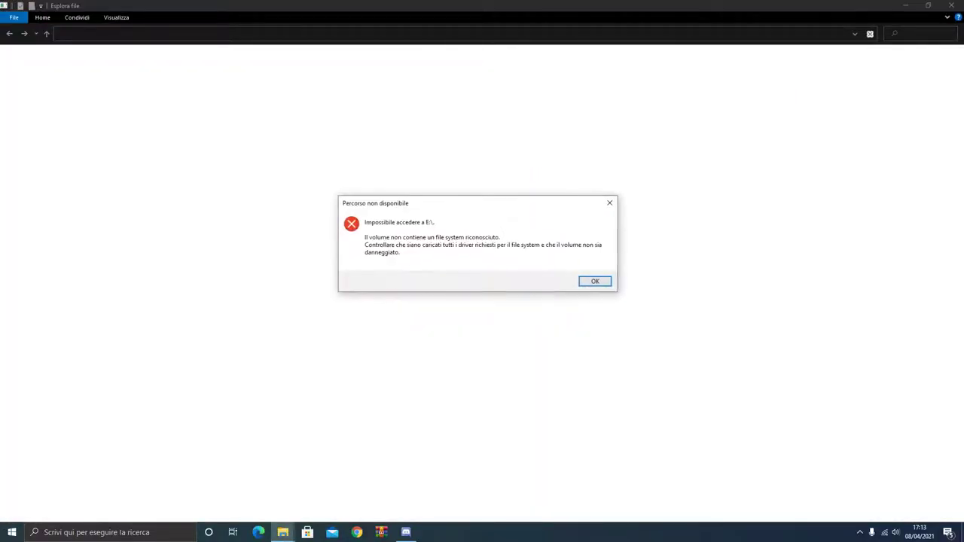
click(595, 281)
click(558, 209)
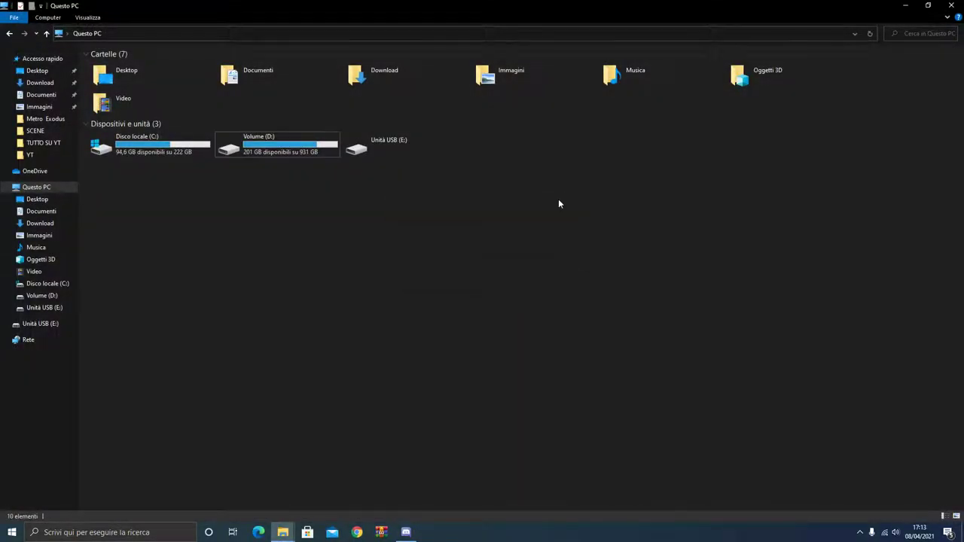
Quick-format the USB drive (E:) as FAT32 with a 4096-byte allocation unit, starting from the prompt shown when opening it.
double_click(369, 149)
click(496, 279)
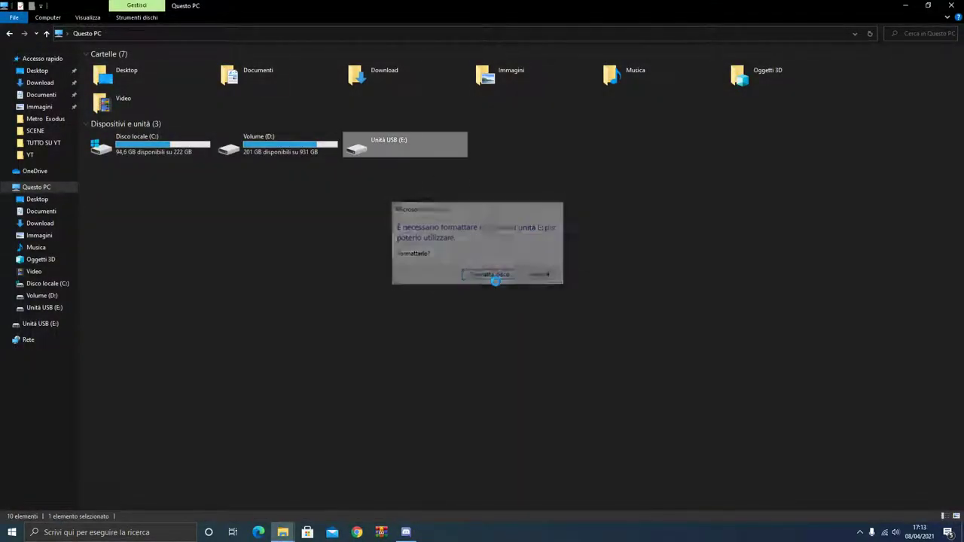
click(102, 246)
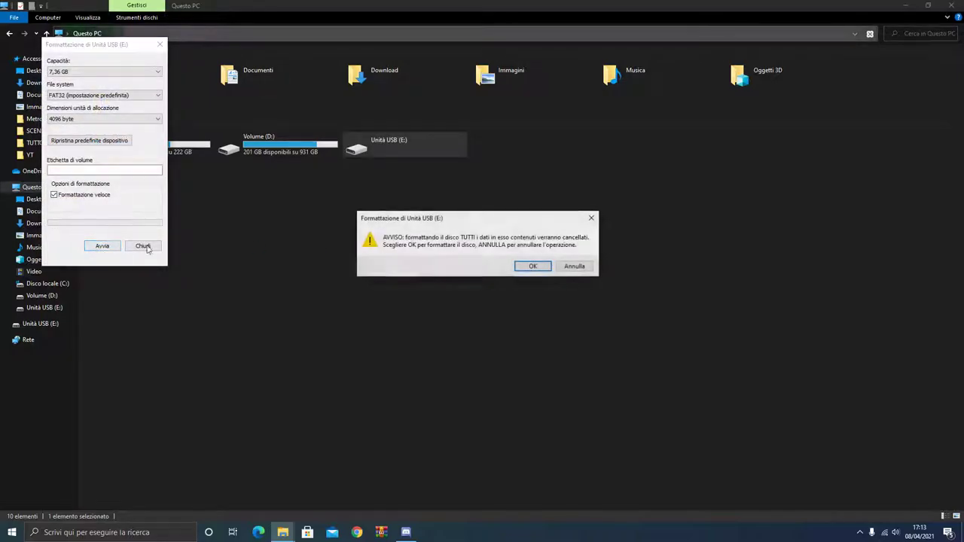
click(532, 267)
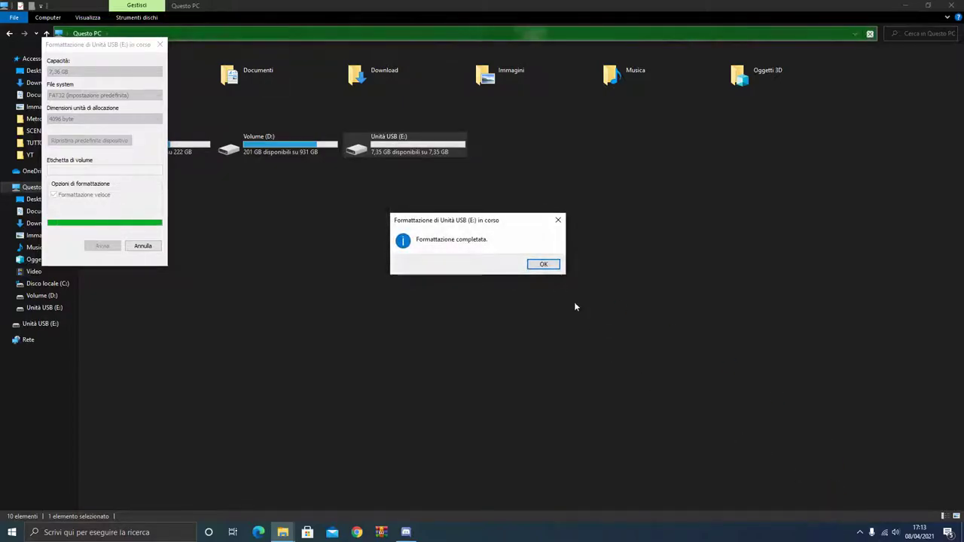
click(543, 263)
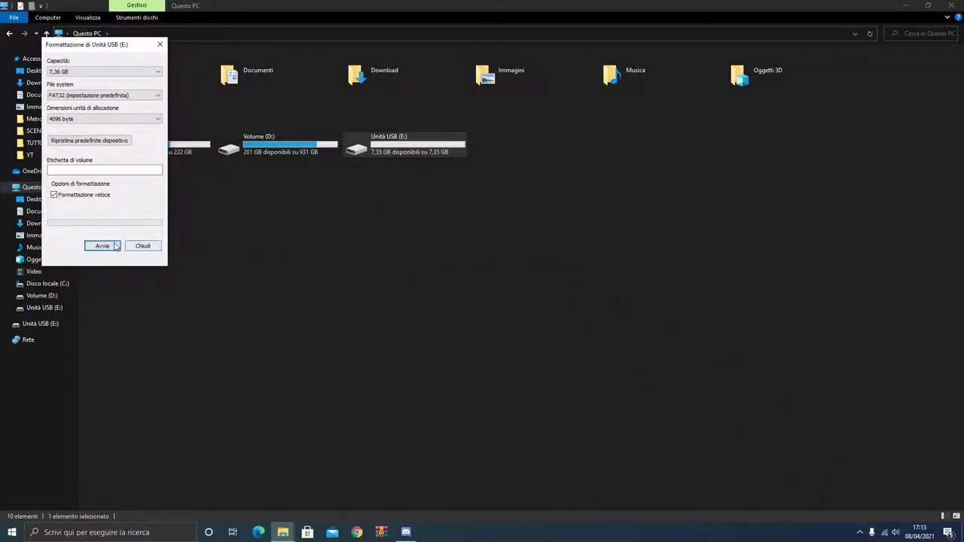
click(143, 247)
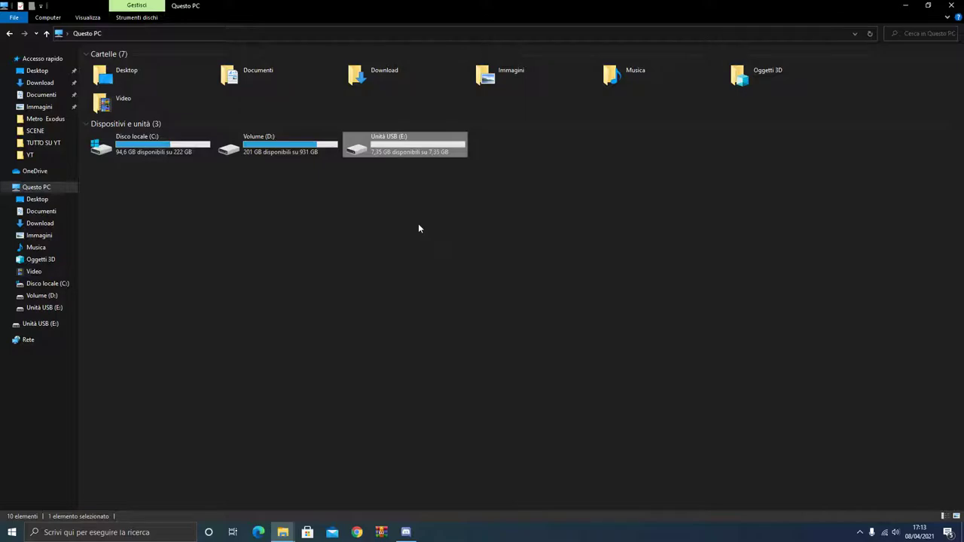
Check the ReadyBoost availability of the freshly formatted USB drive (E:) in its properties.
right_click(415, 151)
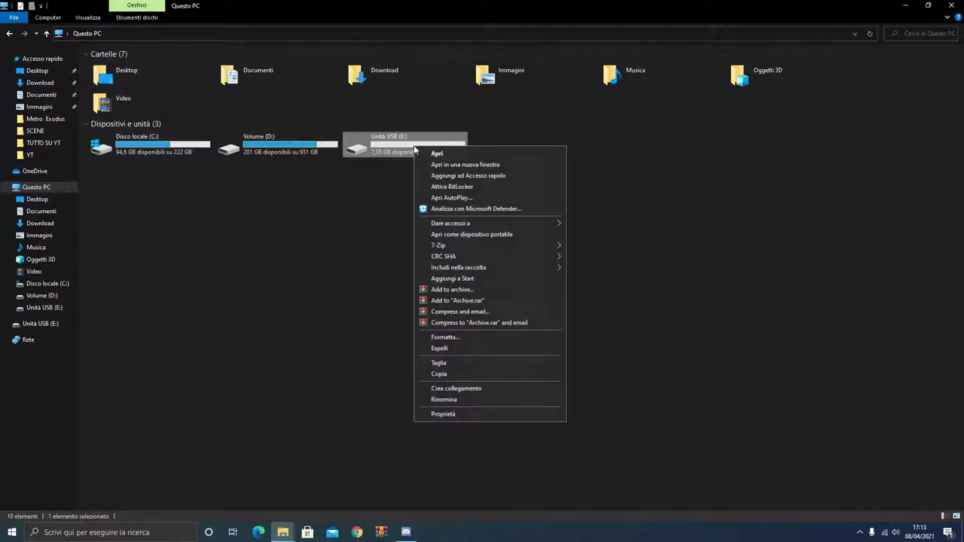
click(452, 415)
click(503, 170)
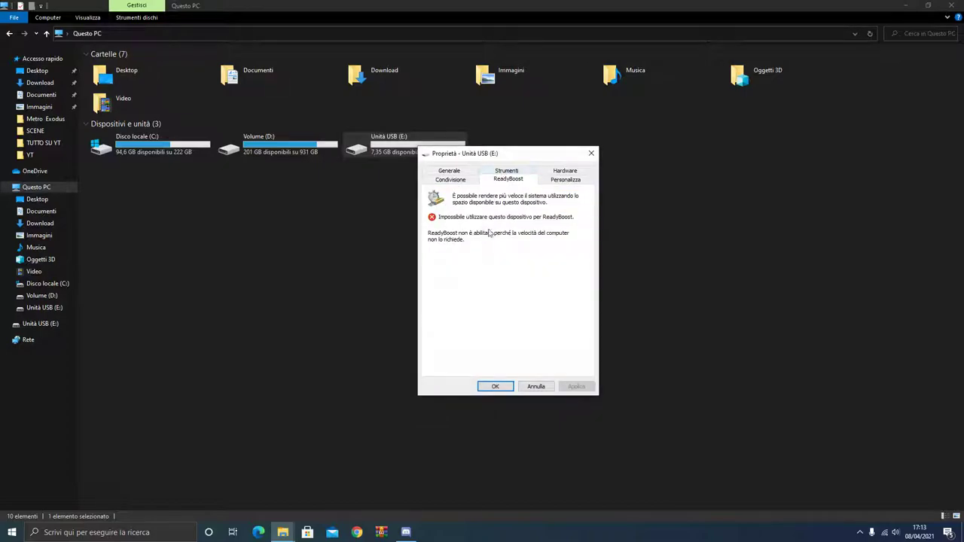
drag(510, 158, 548, 103)
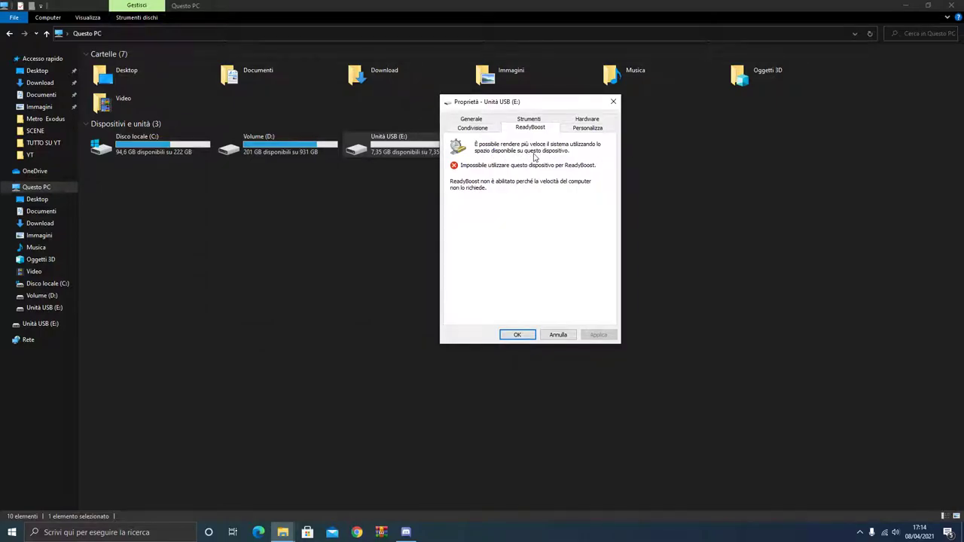
drag(548, 105, 318, 112)
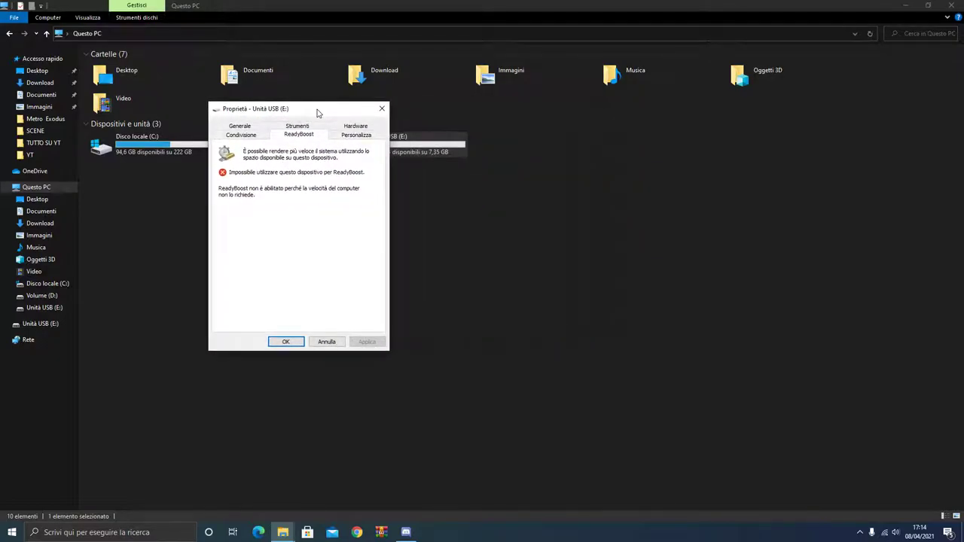
drag(318, 112, 330, 109)
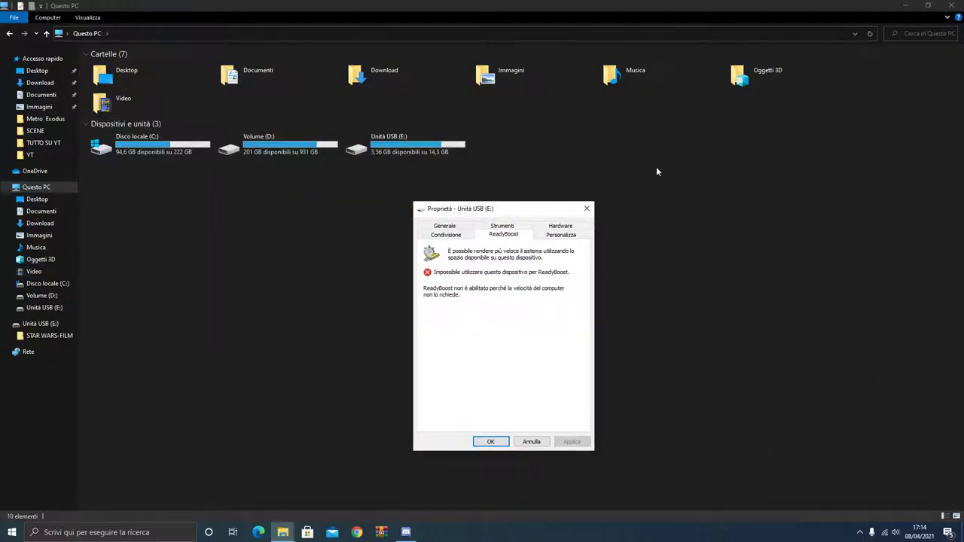
Check the ReadyBoost availability of the 14.3 GB USB drive (E:) in its properties, and close them.
drag(531, 213, 211, 115)
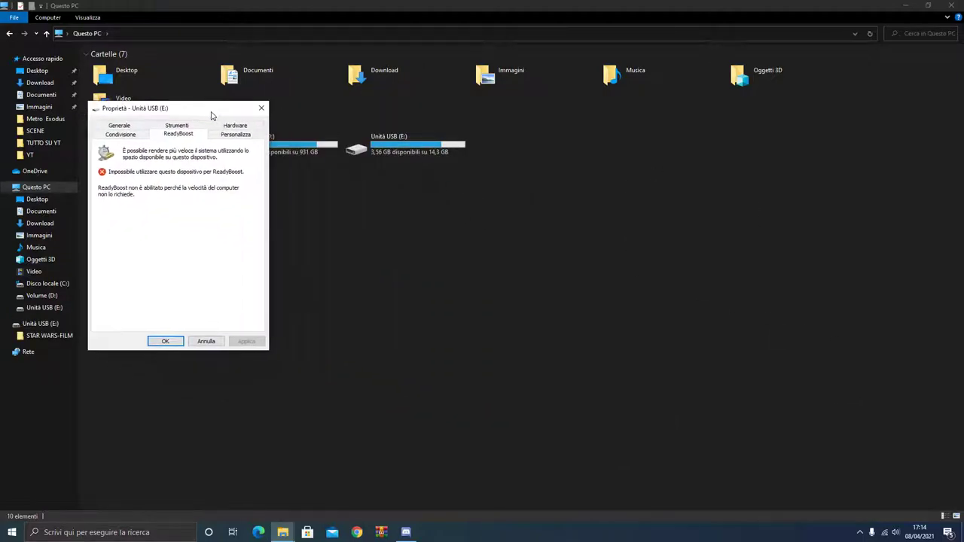
click(398, 138)
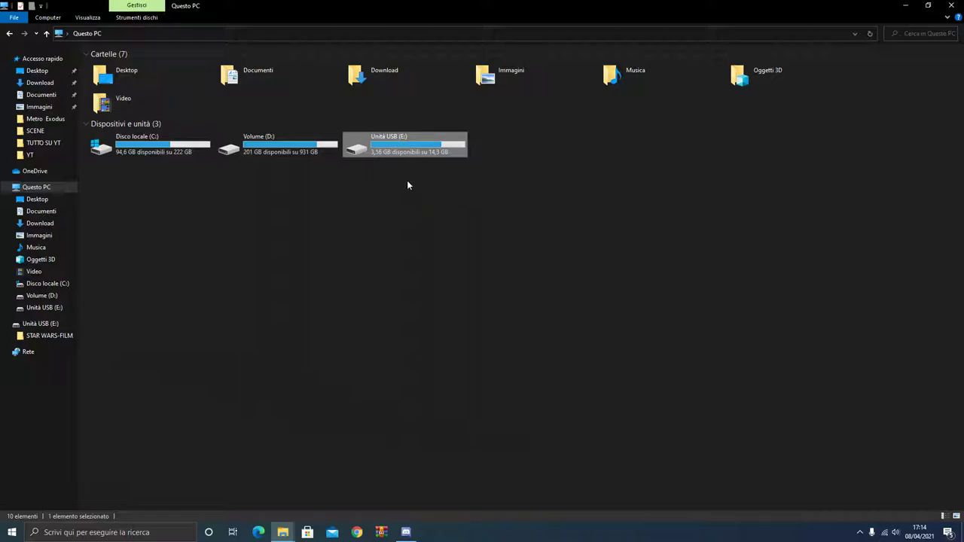
mouse_move(420, 154)
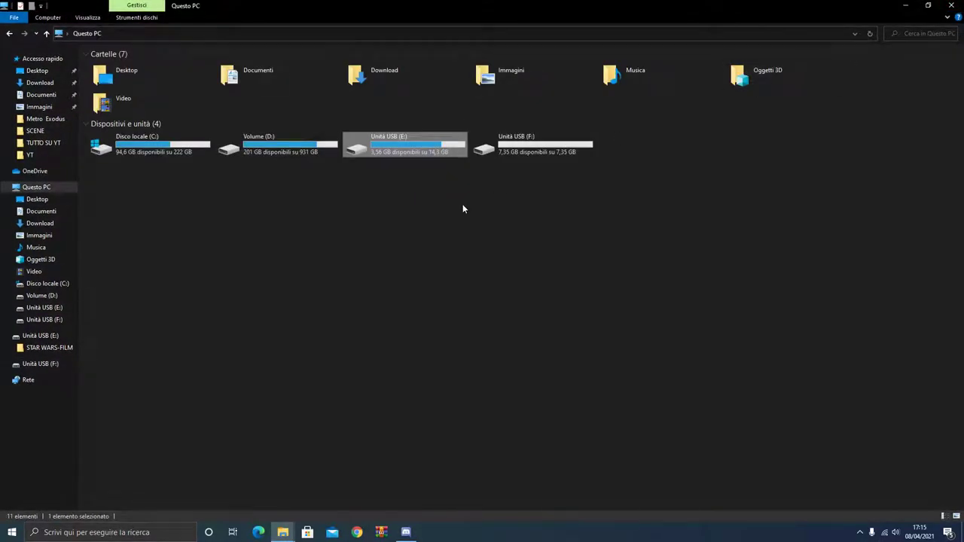
click(463, 209)
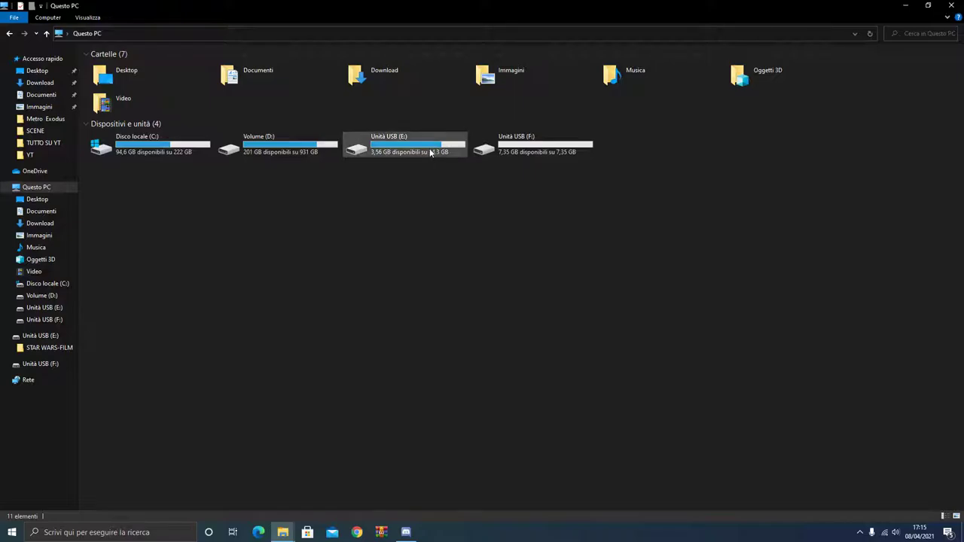
mouse_move(430, 153)
right_click(410, 147)
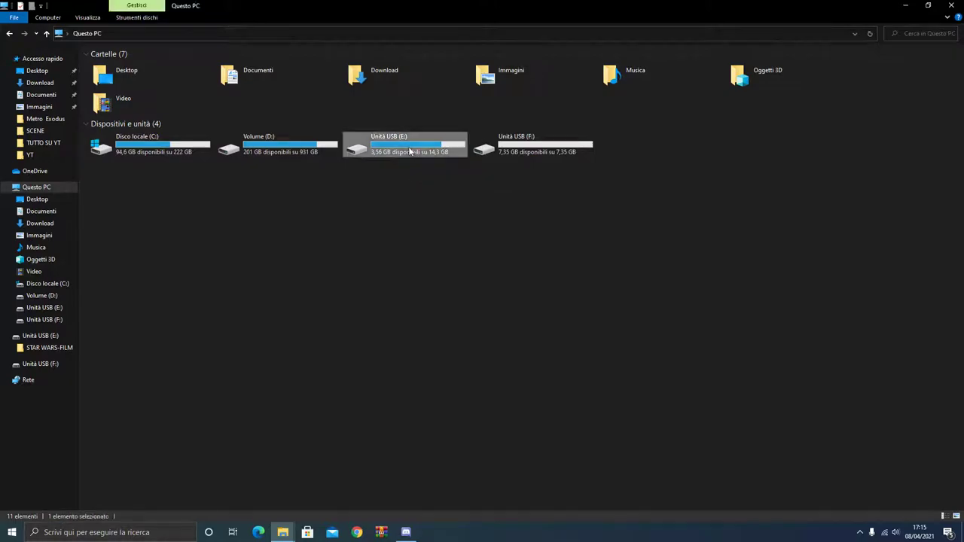
click(446, 406)
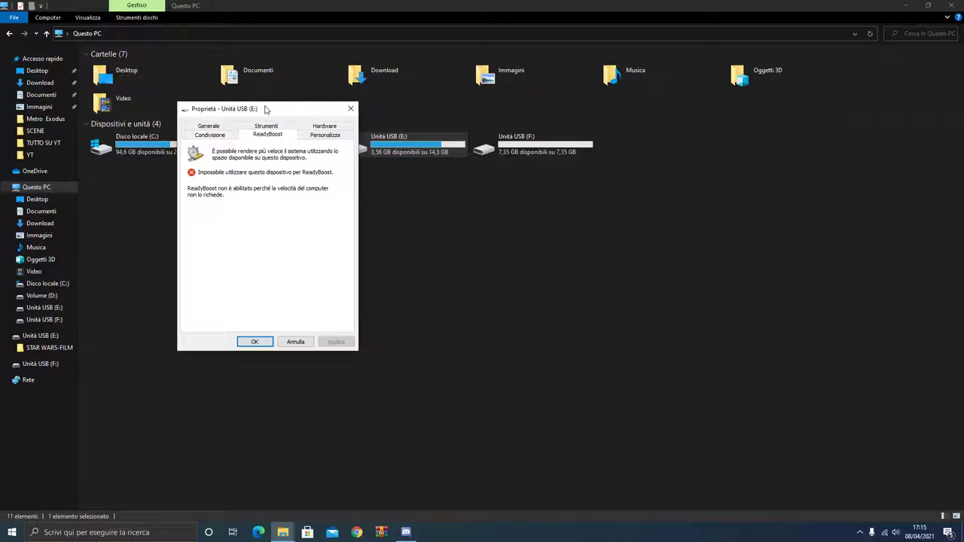
drag(265, 109, 231, 111)
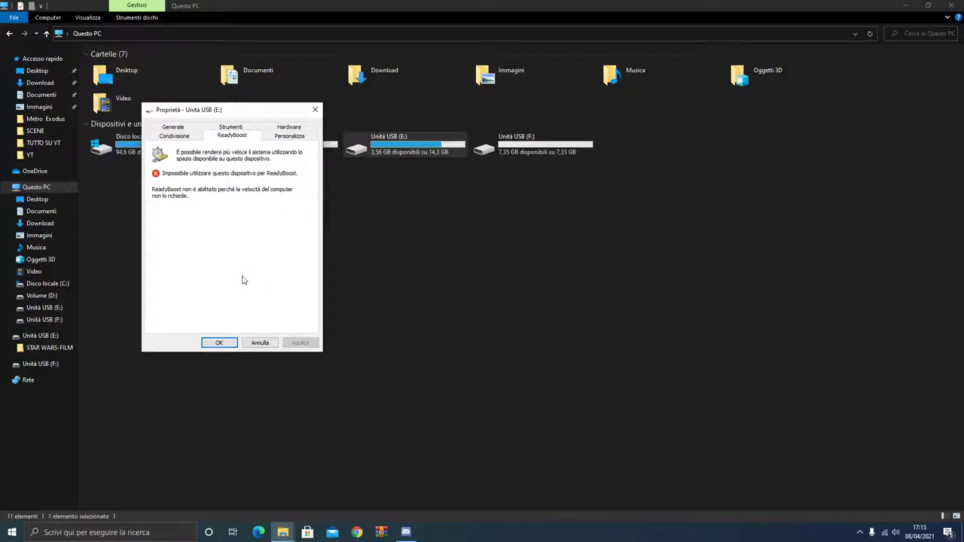
click(220, 343)
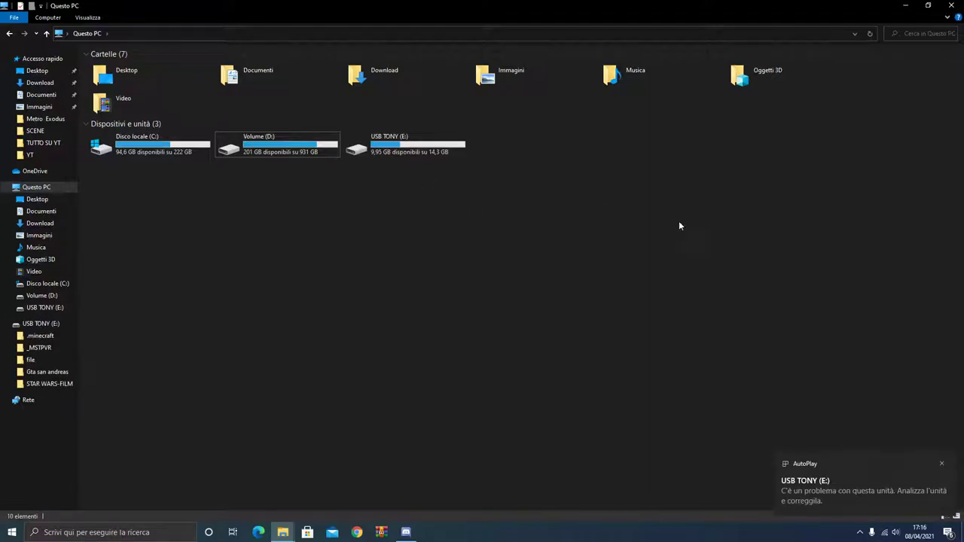
Dismiss the AutoPlay notice and check the ReadyBoost availability of the newly connected USB drive (E:), closing its properties when done.
click(941, 464)
right_click(374, 145)
click(406, 402)
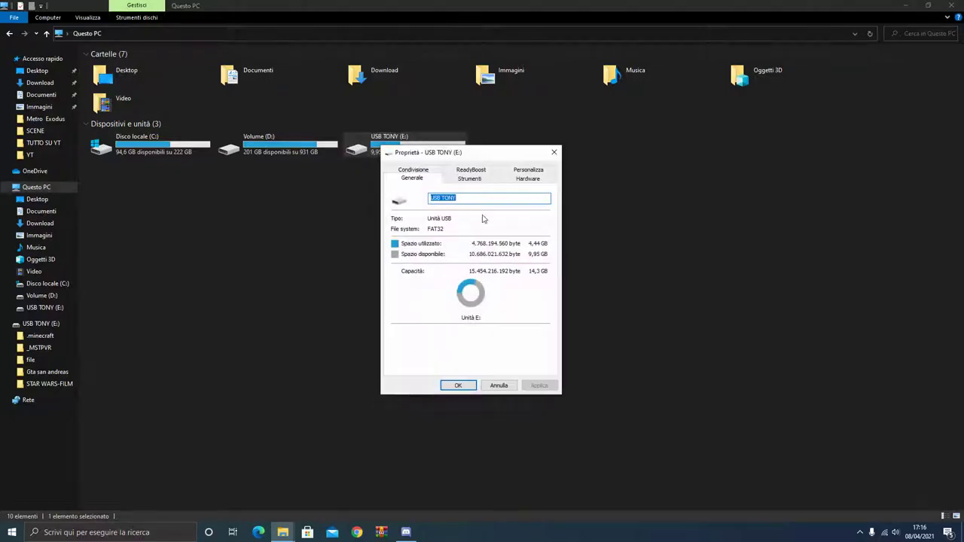
click(472, 178)
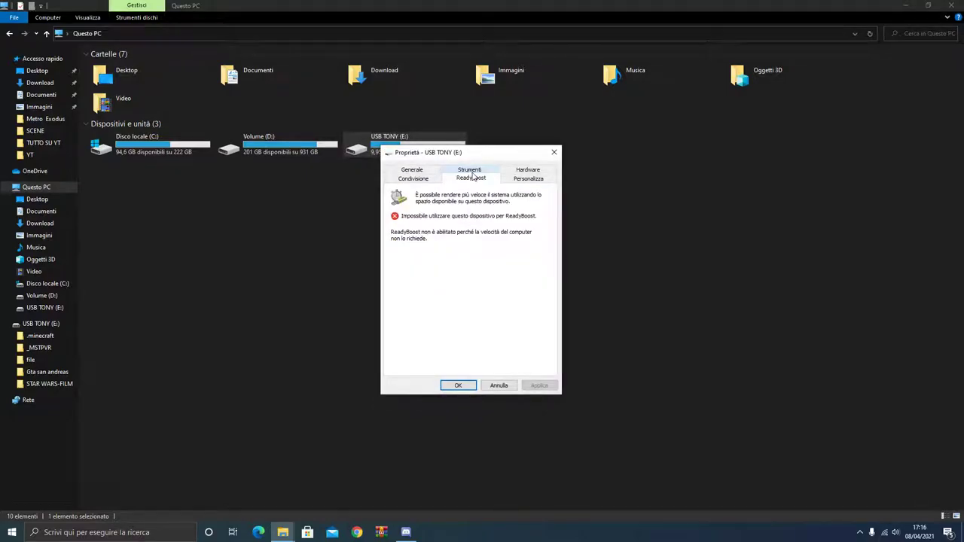
drag(488, 157, 453, 143)
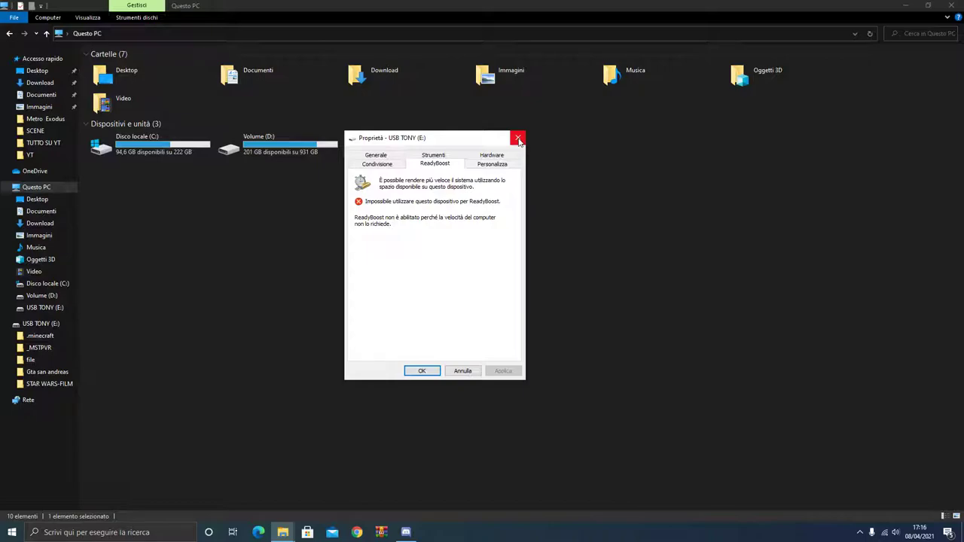
drag(483, 140, 388, 177)
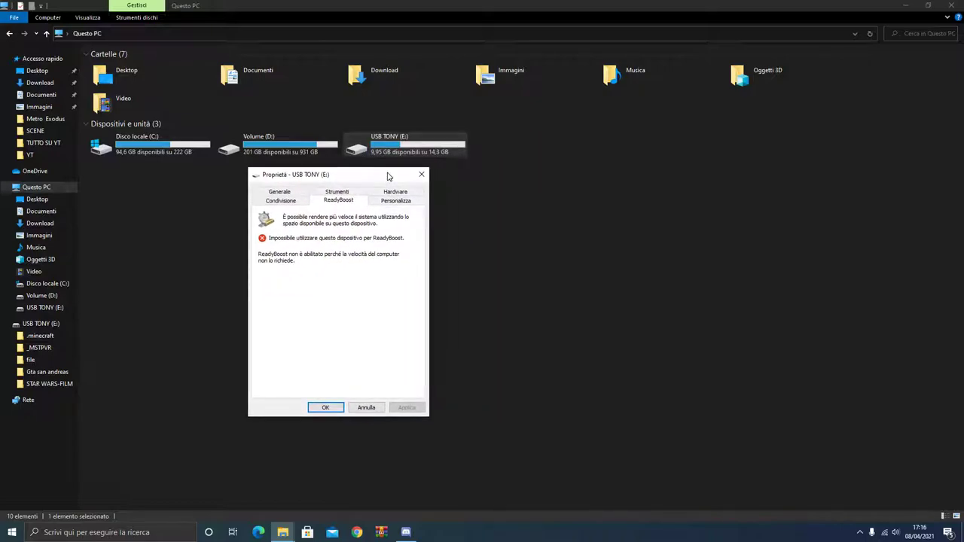
drag(388, 176, 374, 152)
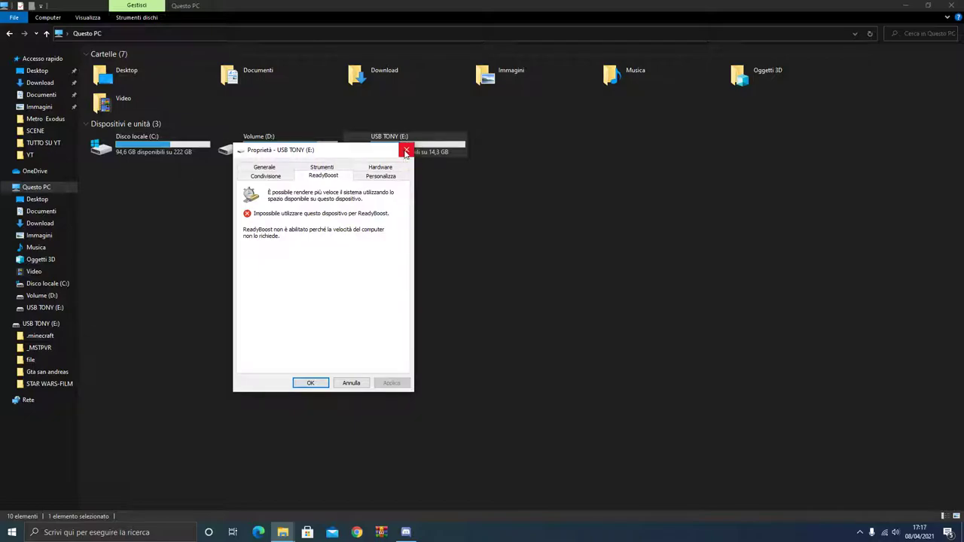
click(406, 153)
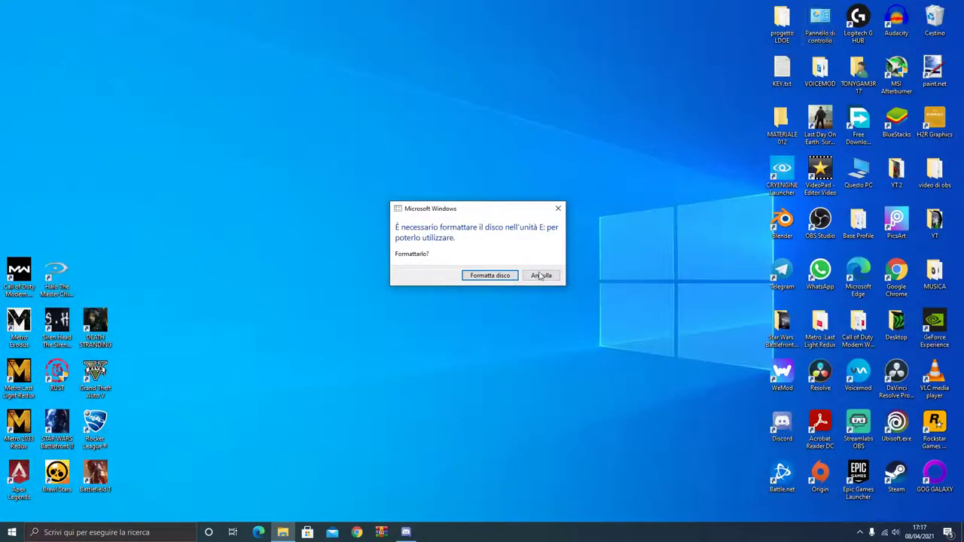